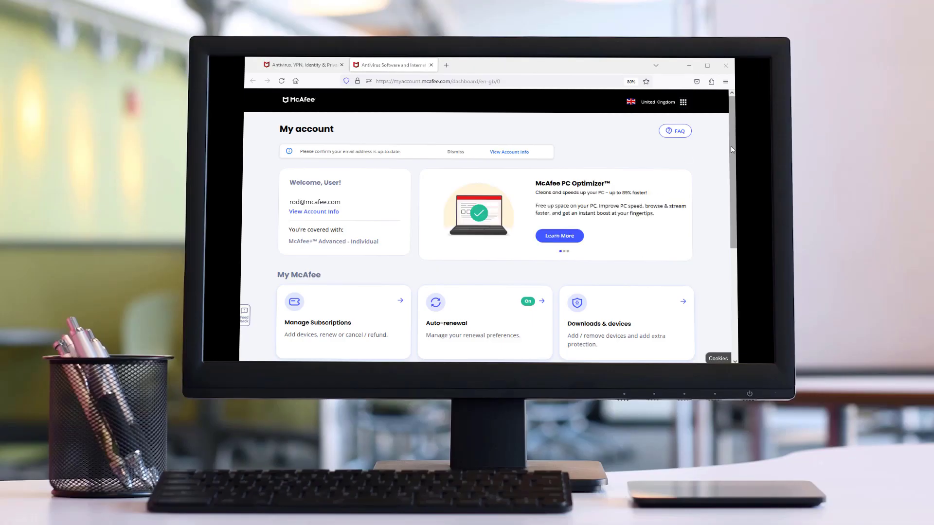
Scroll down the My account dashboard until the account info cards are visible
scroll(716, 150, "down", 2)
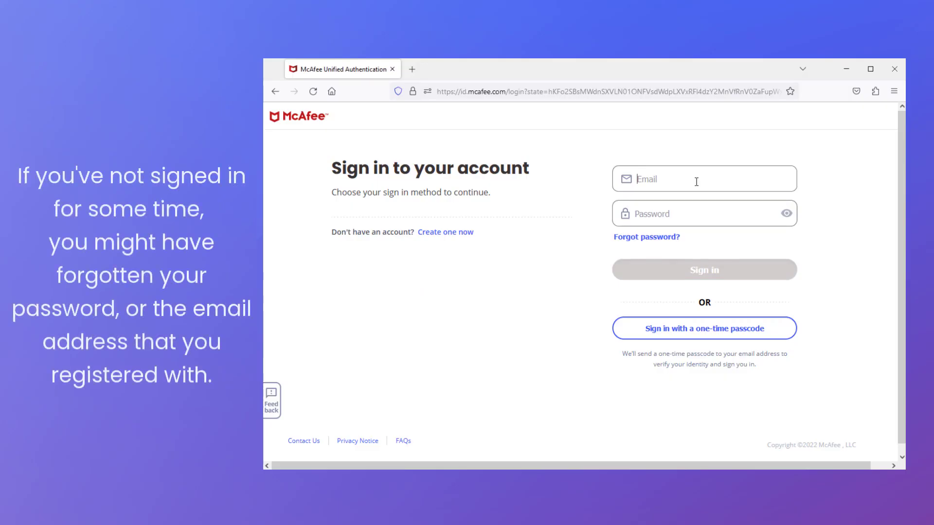
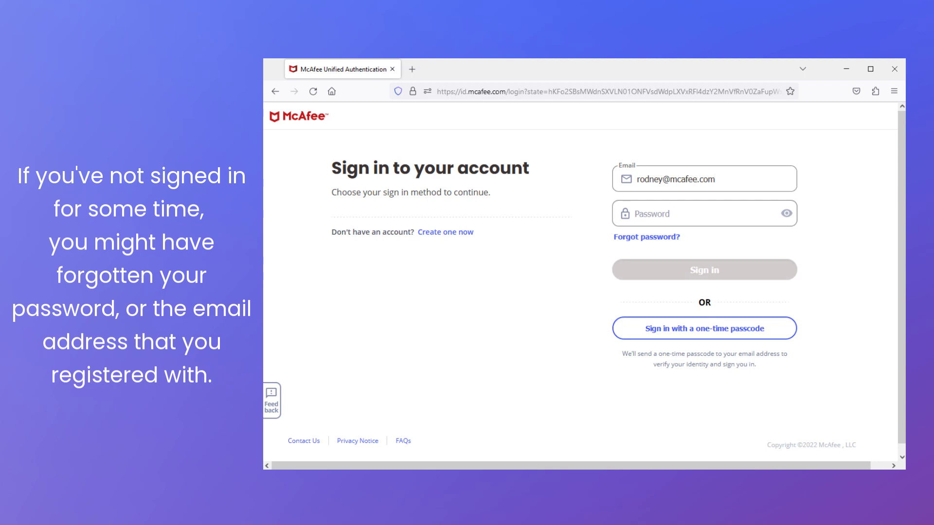
Try signing in with an account email and password; the sign-in is rejected
key("Tab")
type("••••••••")
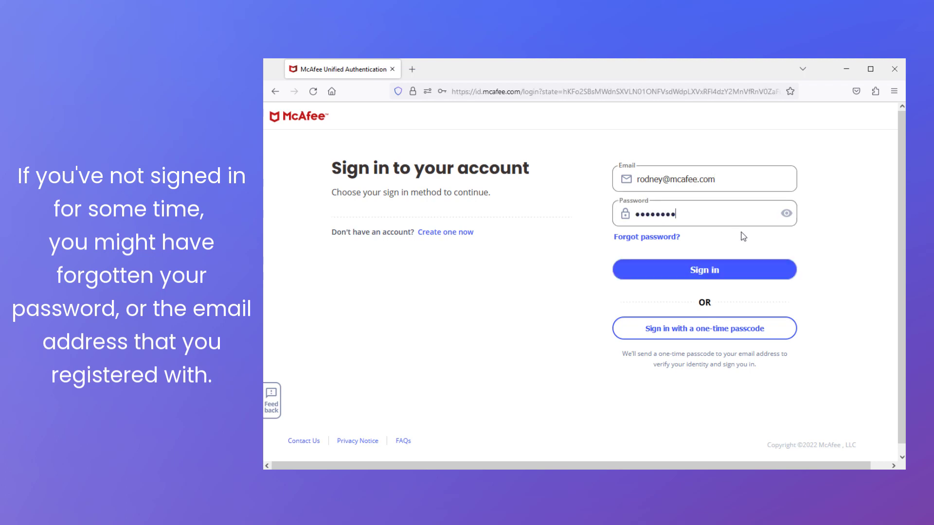
left_click(743, 269)
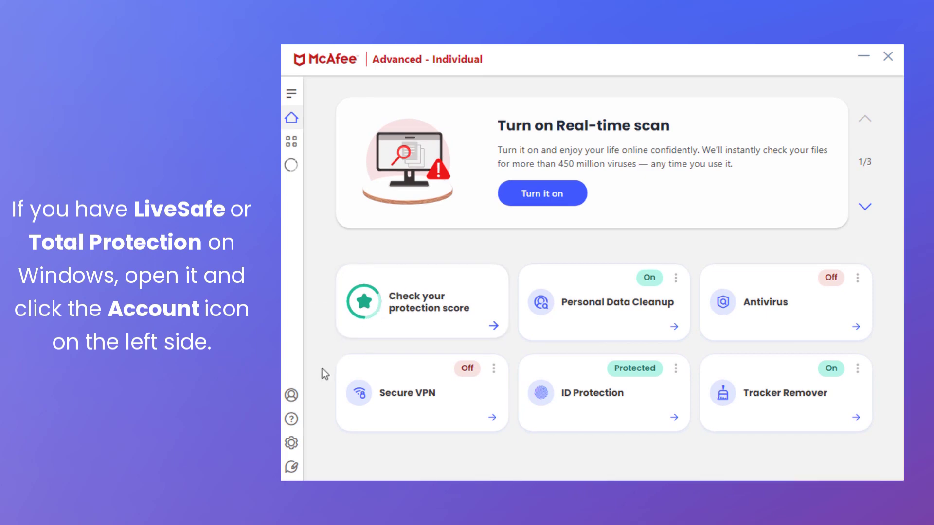
Locate the registered email in the Account and My Subscription details of the Windows and Mac apps
left_click(290, 395)
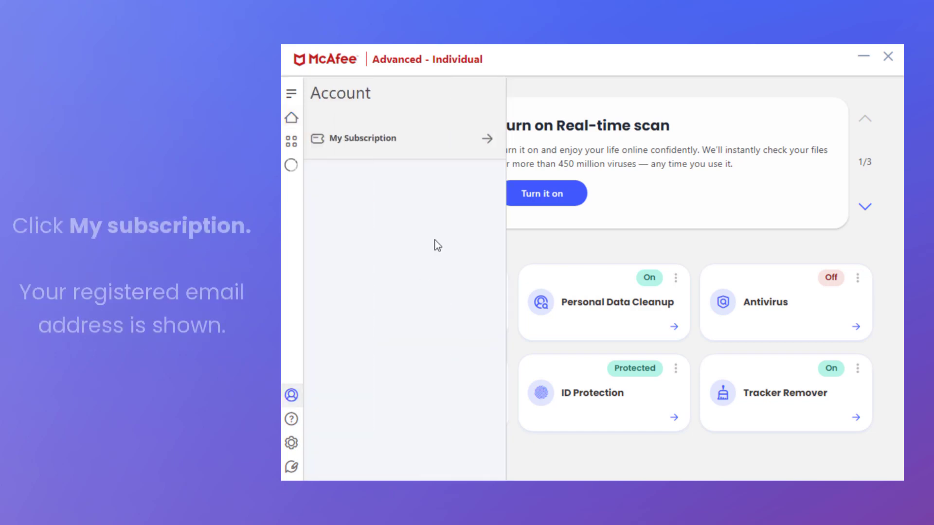
left_click(439, 154)
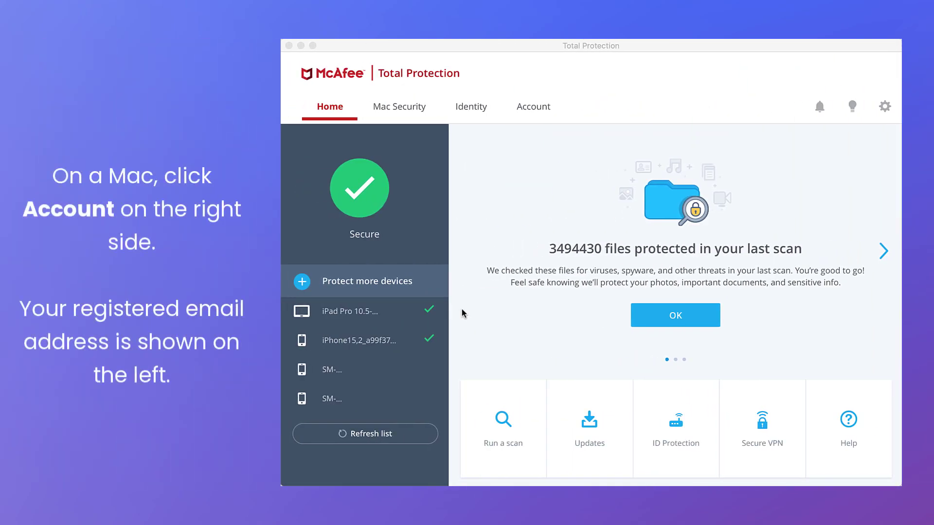
left_click(547, 106)
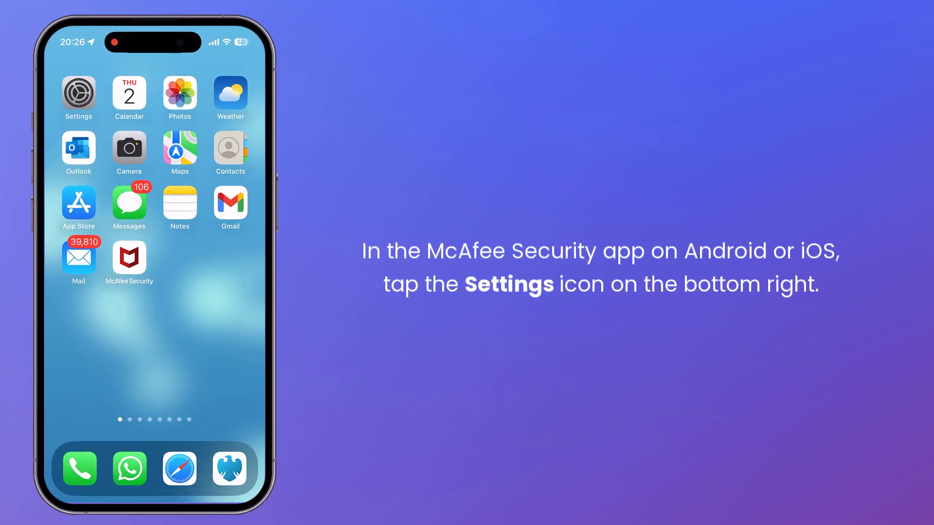
Open My account from Settings in the McAfee Security iPhone app
left_click(129, 257)
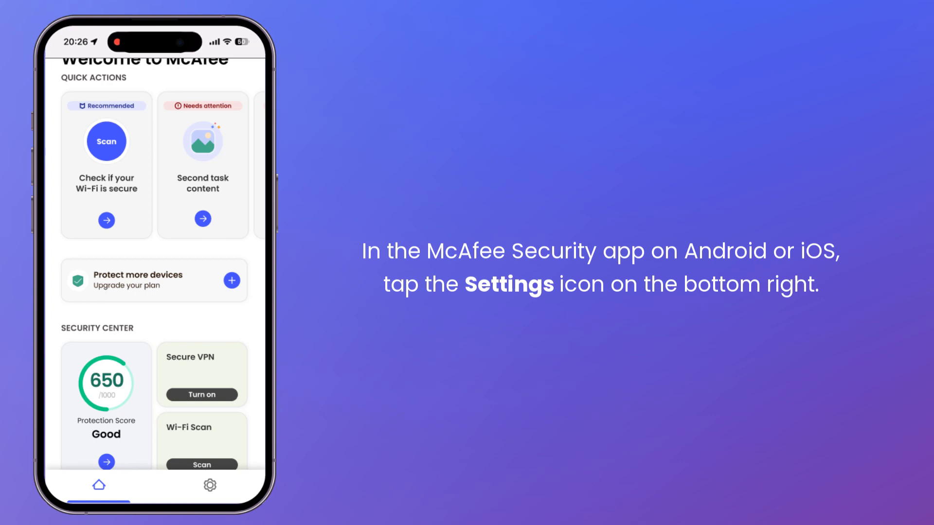
left_click(210, 484)
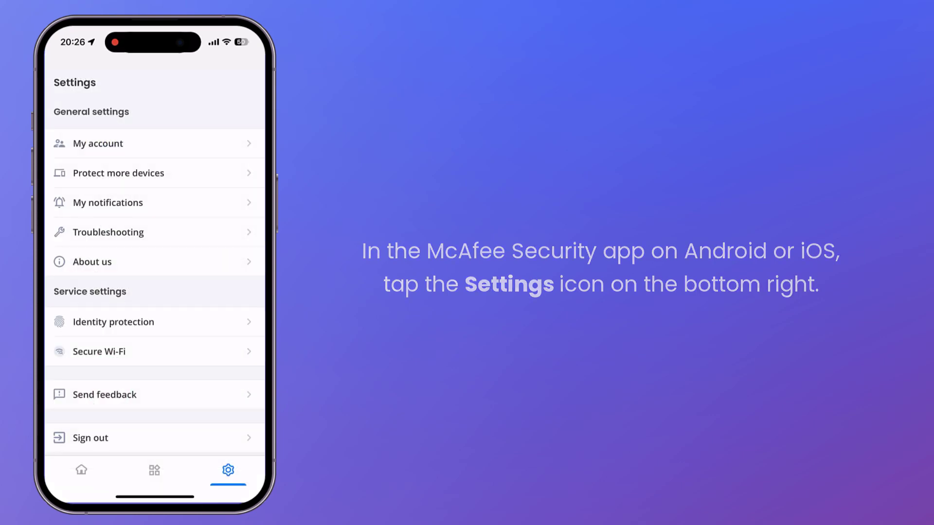
left_click(98, 143)
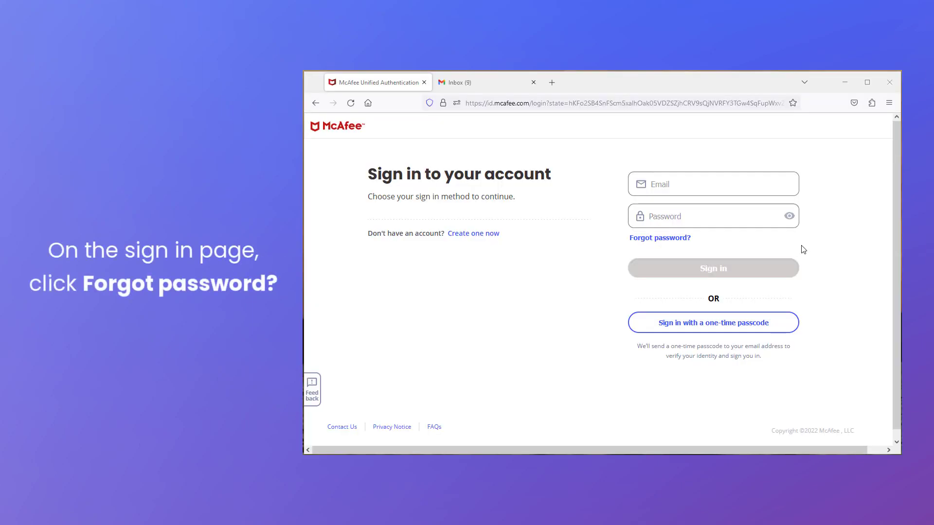
Request a password reset link for the registered email through Forgot password
left_click(676, 237)
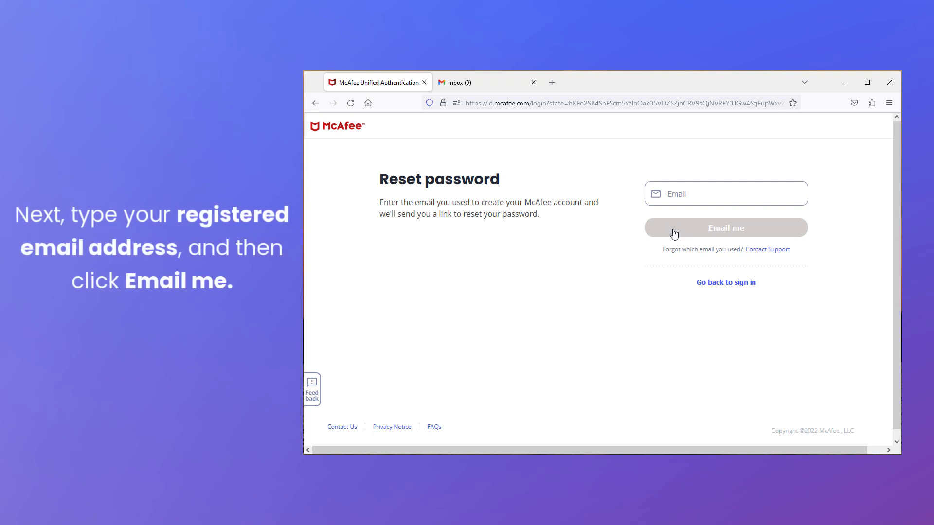
left_click(675, 194)
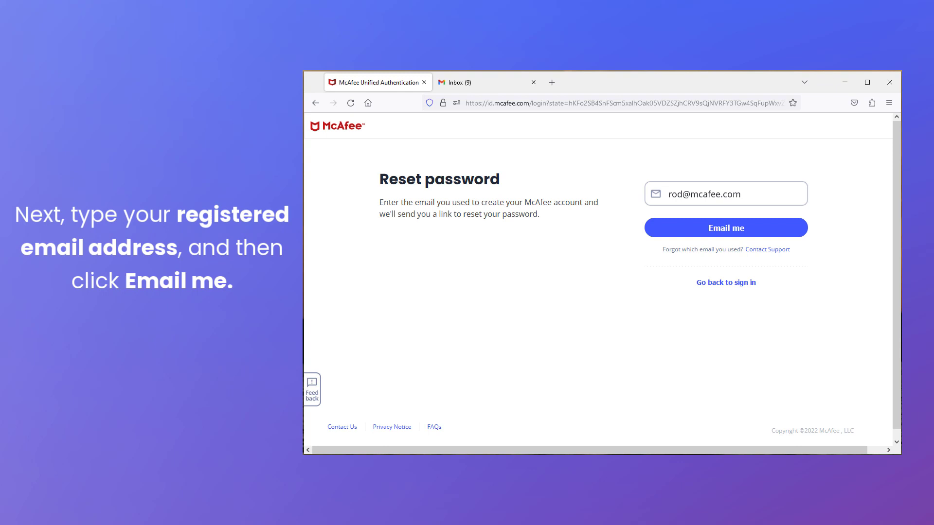
left_click(773, 226)
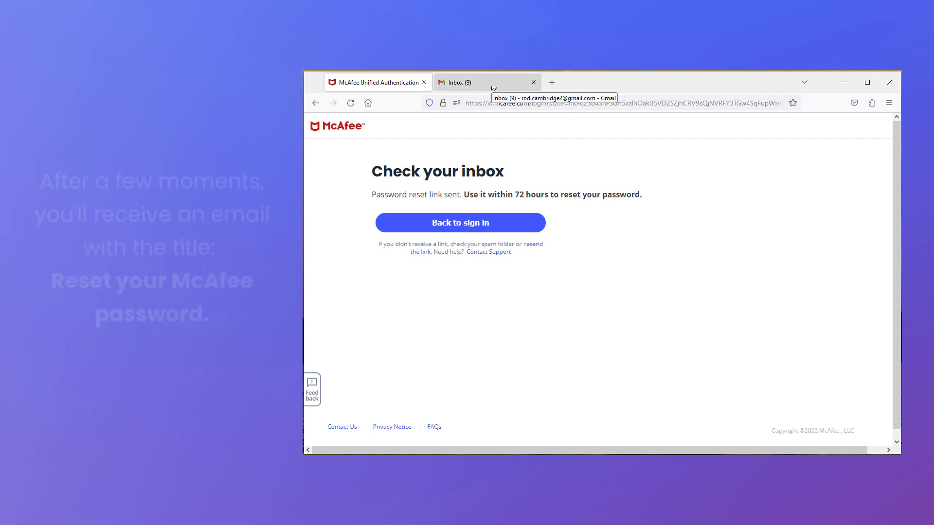
Look for the reset email by refreshing the Gmail inbox and checking the Spam folder
left_click(493, 88)
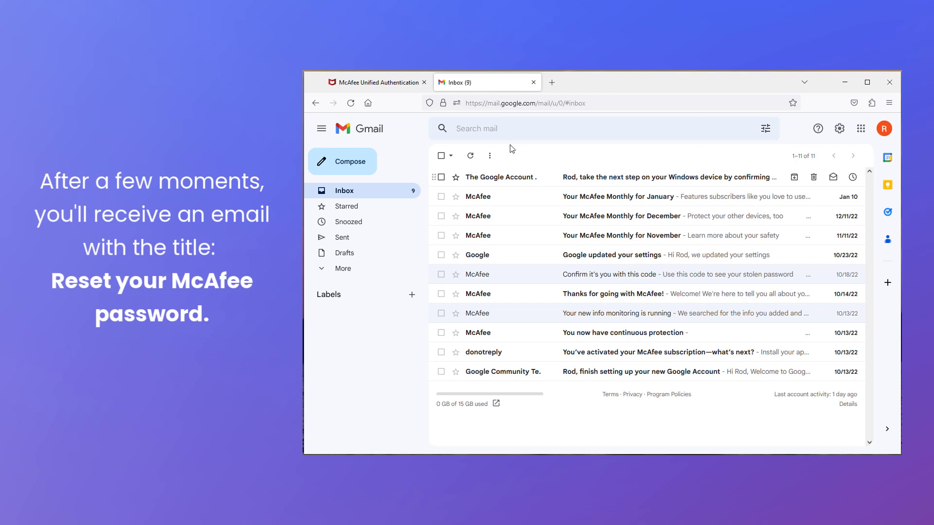
left_click(472, 158)
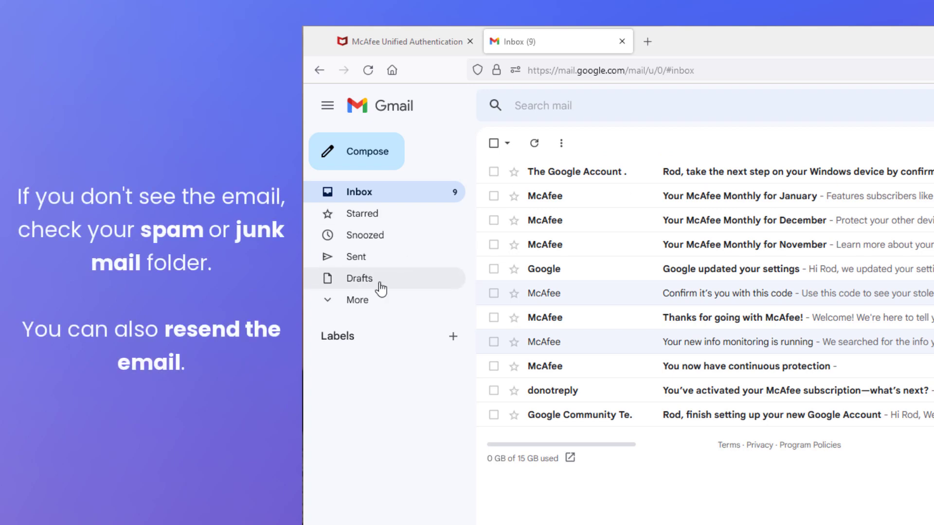
left_click(330, 301)
left_click(362, 413)
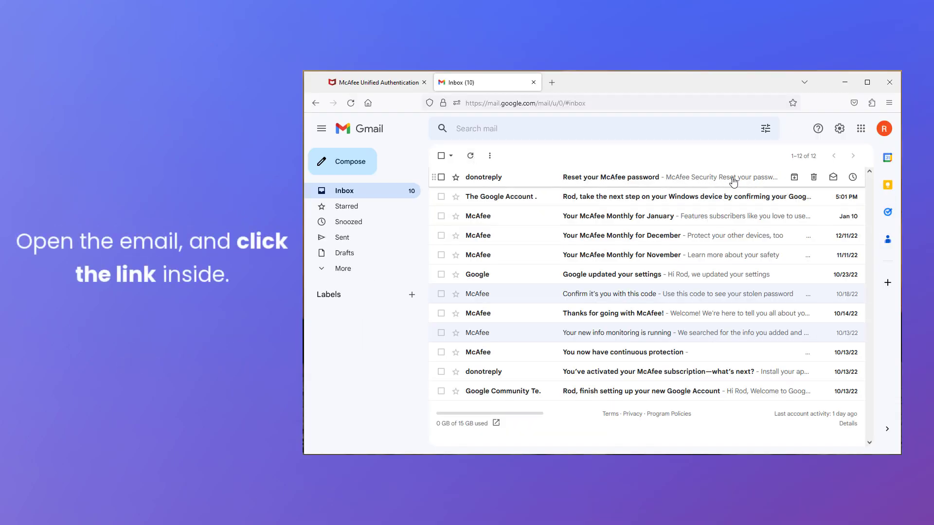
Open the 'Reset your McAfee password' email and follow its reset link
left_click(733, 182)
left_click_drag(870, 234, 871, 297)
left_click(586, 277)
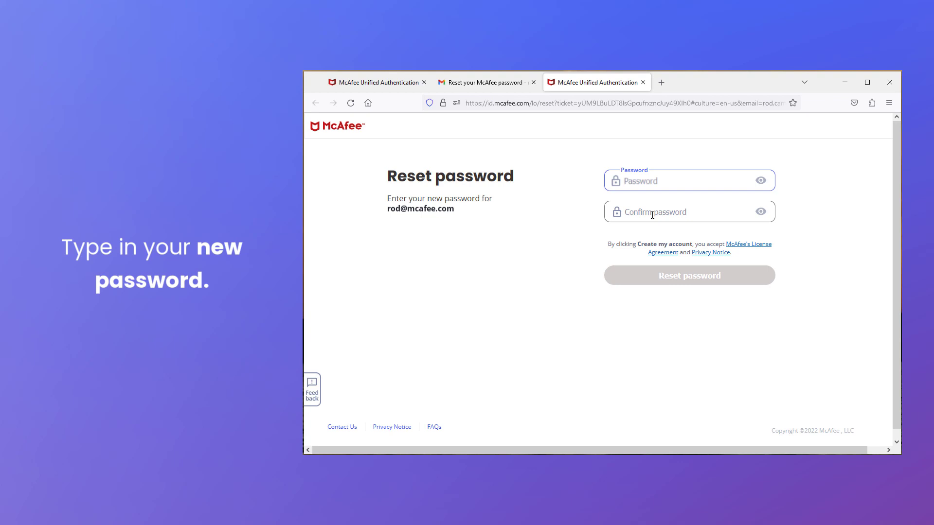
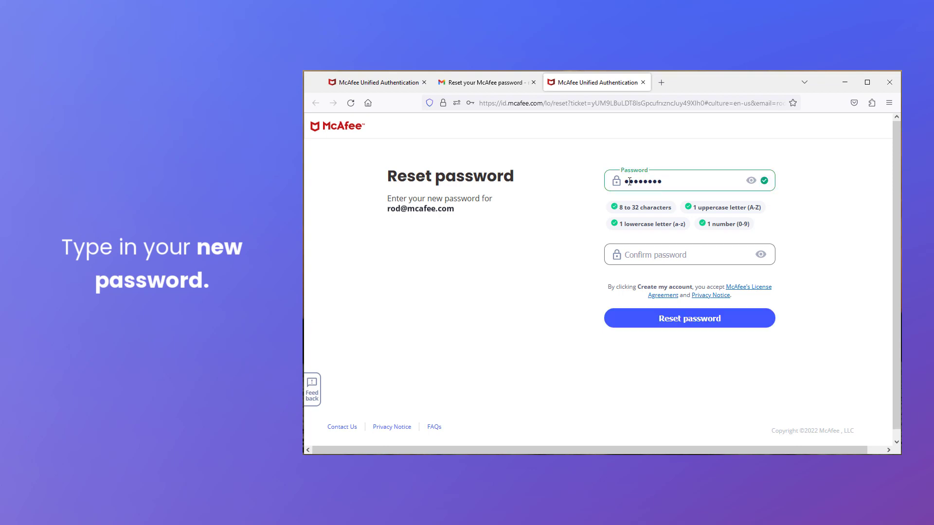
Enter a new password and its confirmation, then submit the password reset
left_click(630, 255)
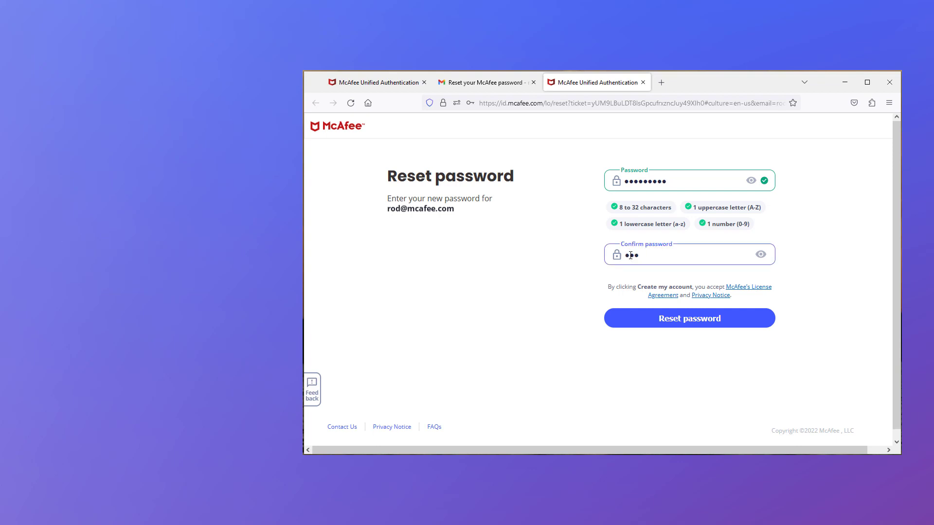
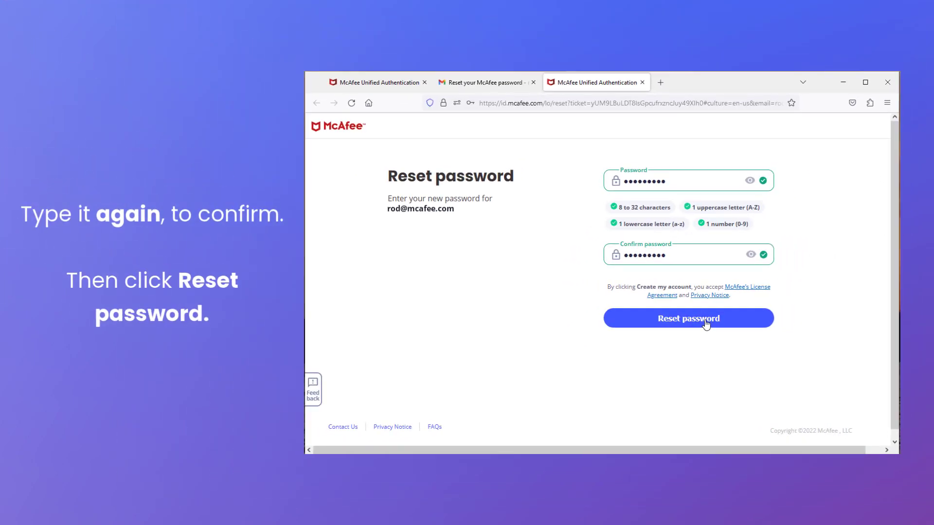
left_click(703, 318)
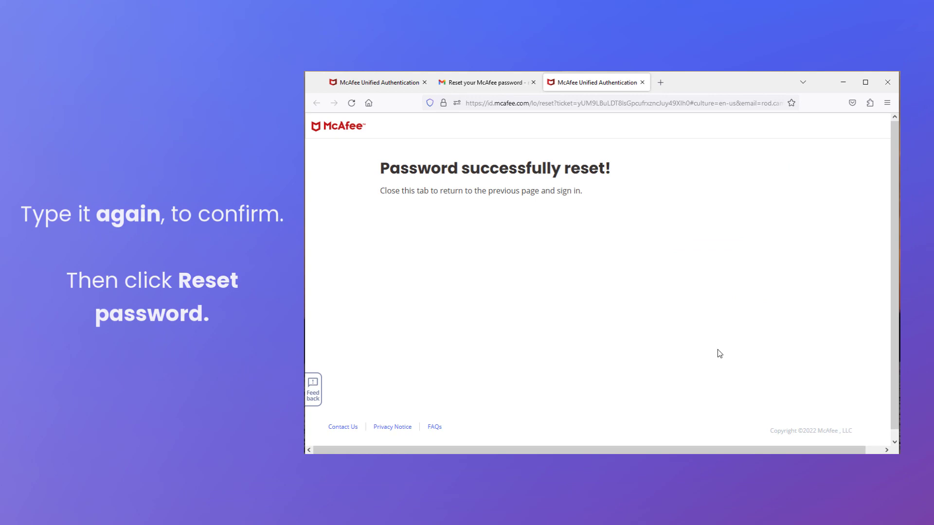
Close the reset tab and return to the original McAfee sign-in page
left_click(642, 83)
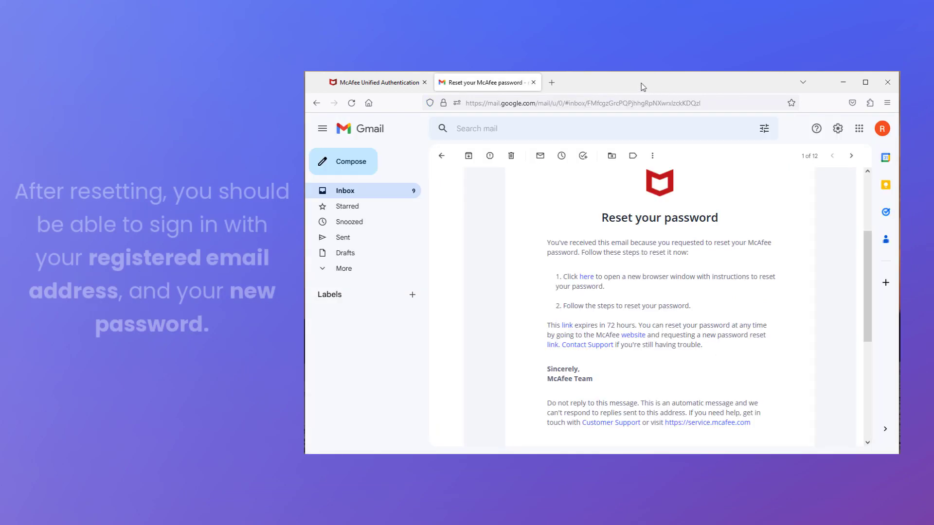
left_click(384, 82)
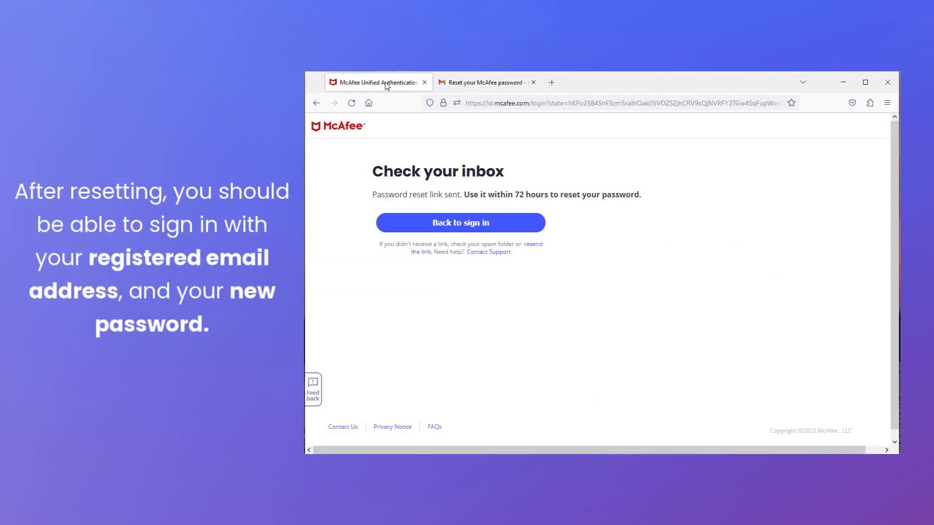
left_click(461, 224)
Replace the prefilled password with the new one and sign in
left_click_drag(706, 217, 645, 220)
type("a*********")
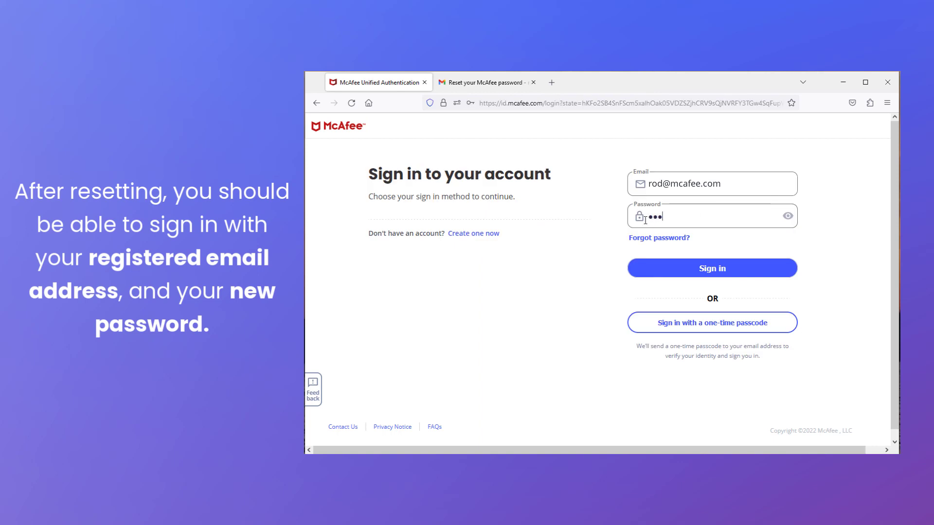
left_click(735, 271)
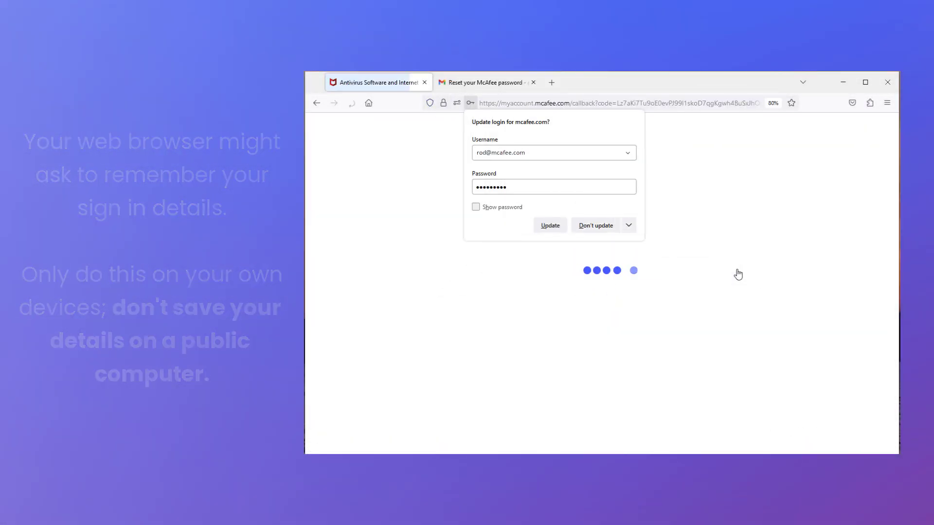
Accept Firefox's prompt to update the saved login for the McAfee site
left_click(552, 226)
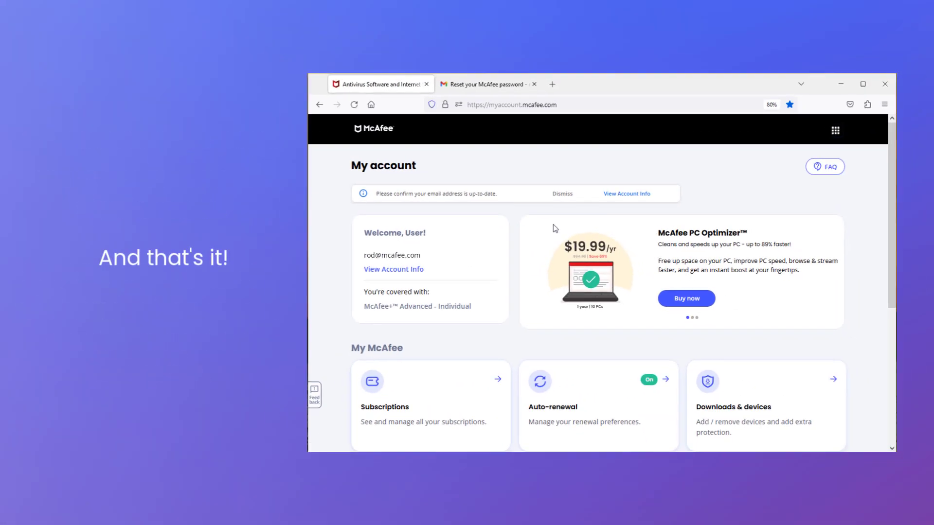